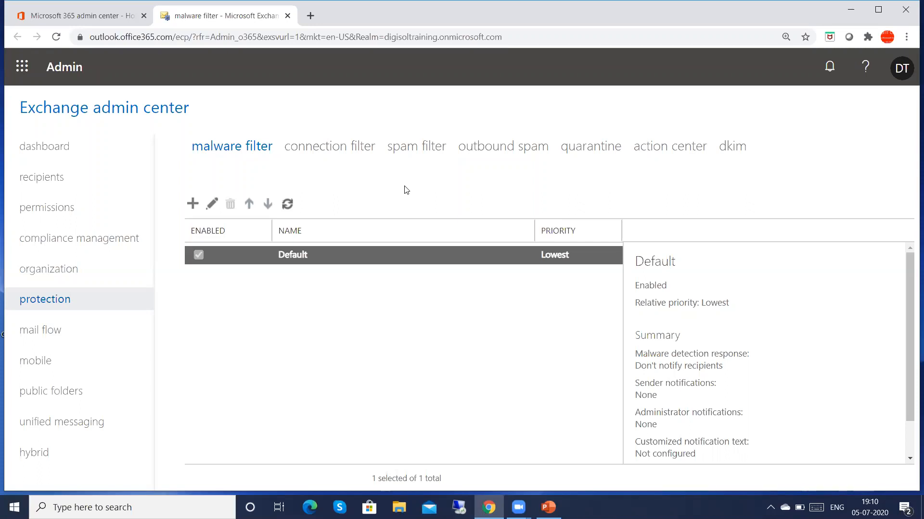
Step: Create a new anti-malware policy and name it "Anti-malware_Custom Policy"
click(194, 207)
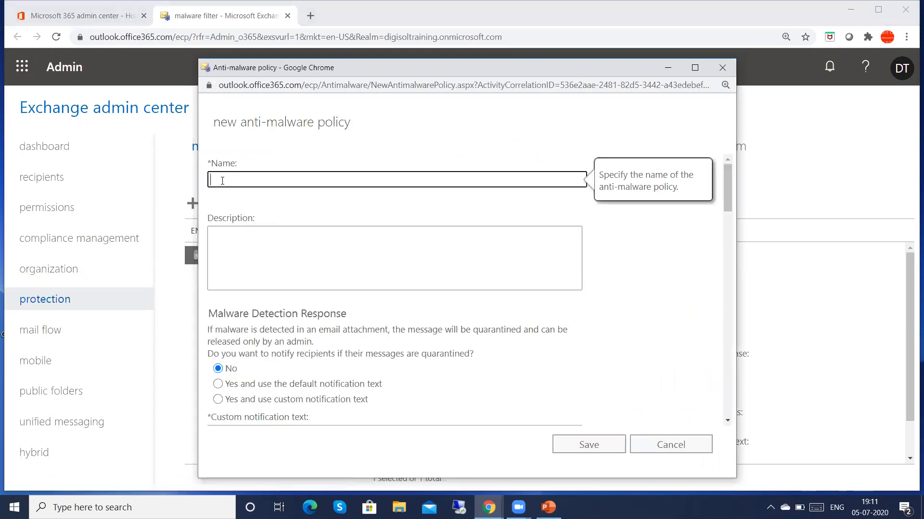
text(AntiMalware_C)
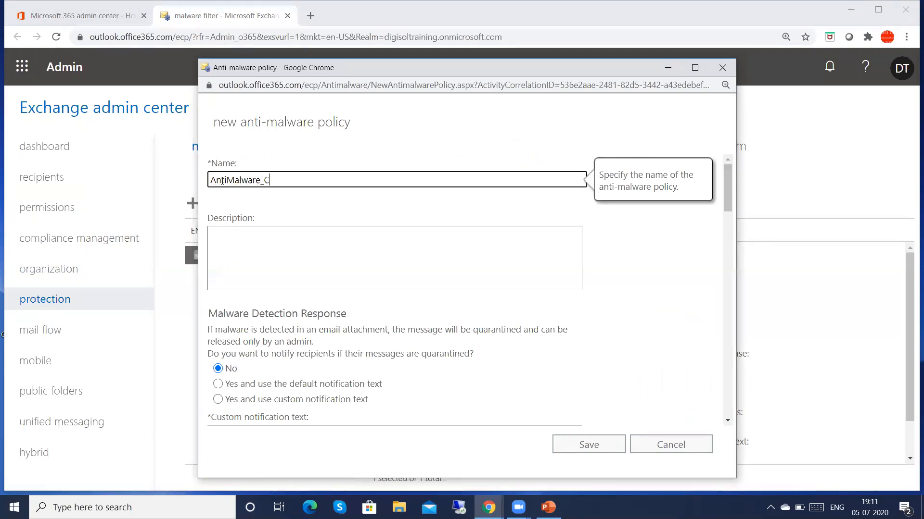
text(ustom)
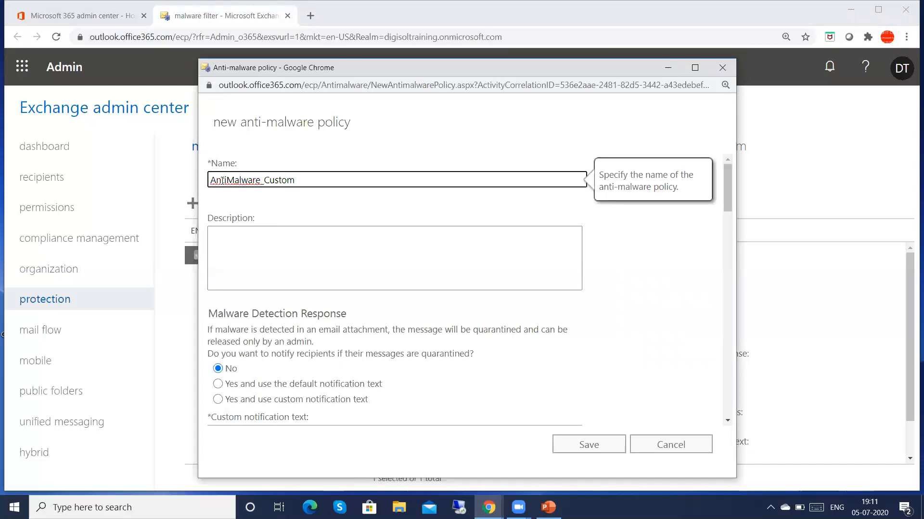
text( Policy)
click(234, 181)
key(BackSpace)
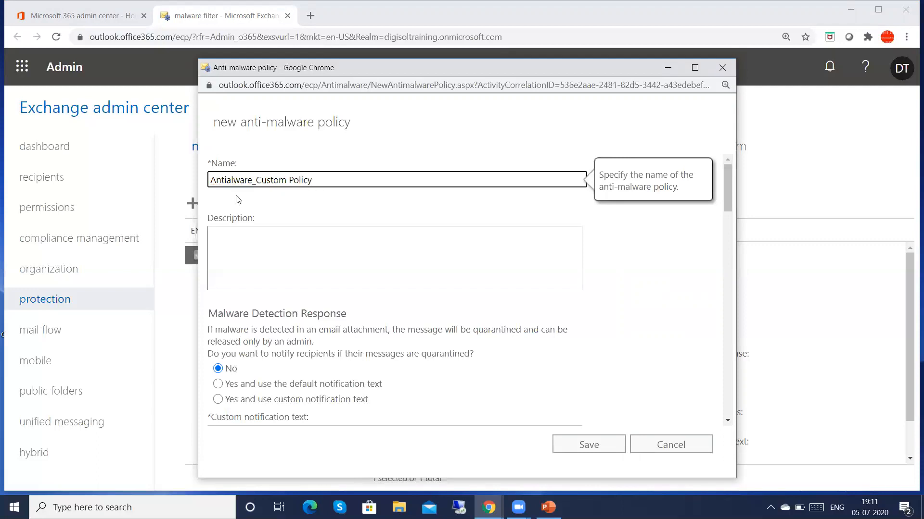
text(m)
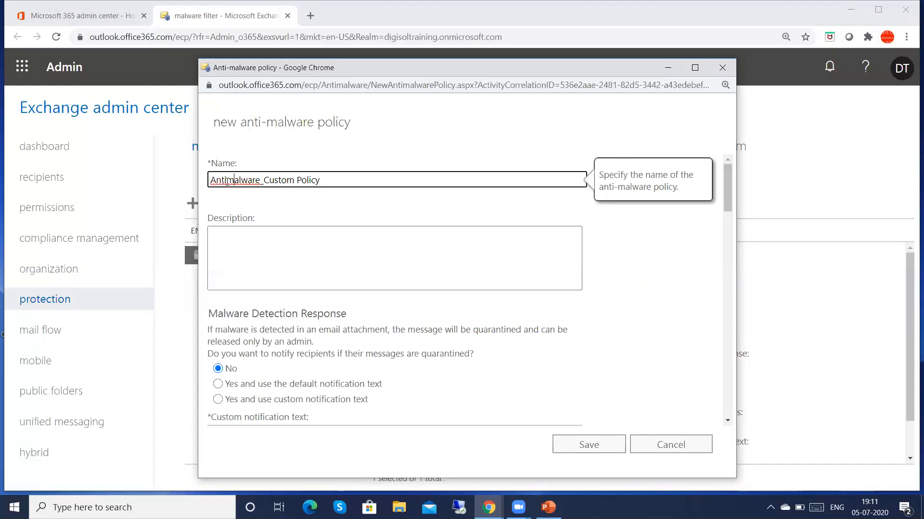
text(-)
Step: Enter "Organization policy" as the new policy's description
click(247, 253)
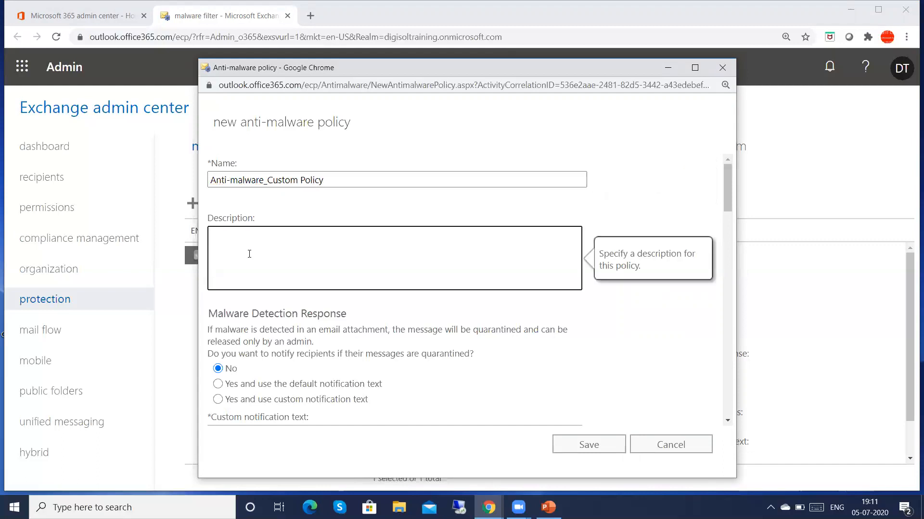
text(Organi)
text(zation policy)
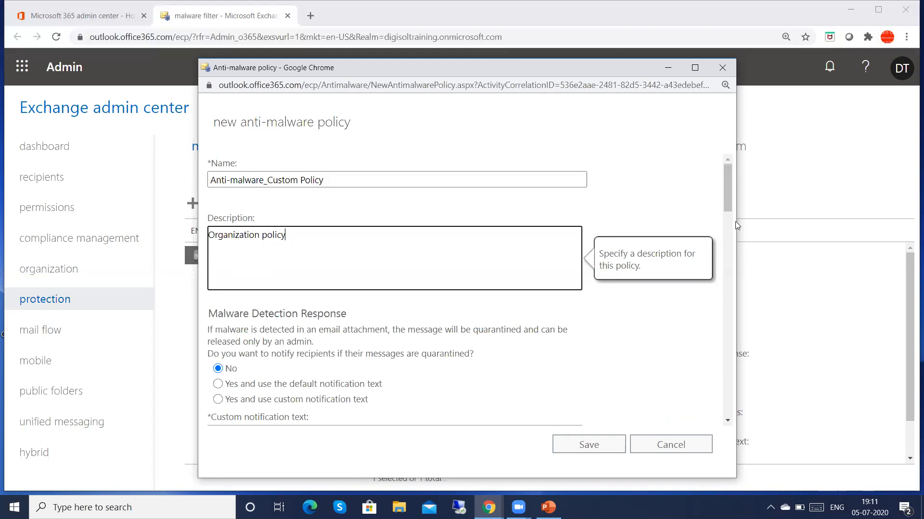
Step: Set the malware detection response to notify recipients of quarantined messages using the default notification text
drag(728, 207, 728, 217)
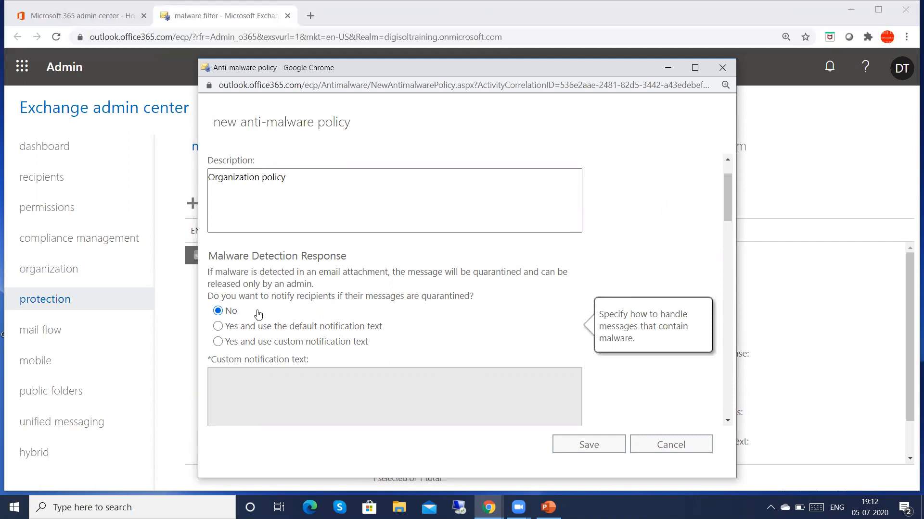
click(218, 327)
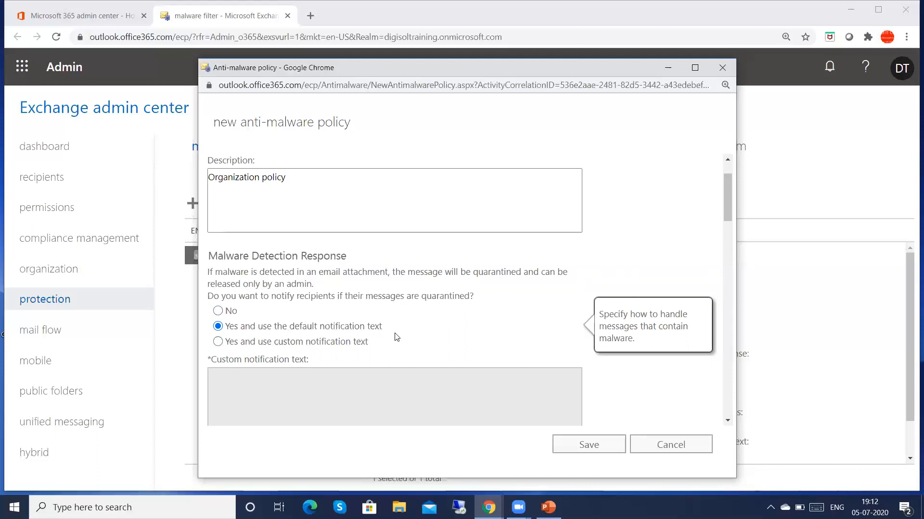
click(218, 343)
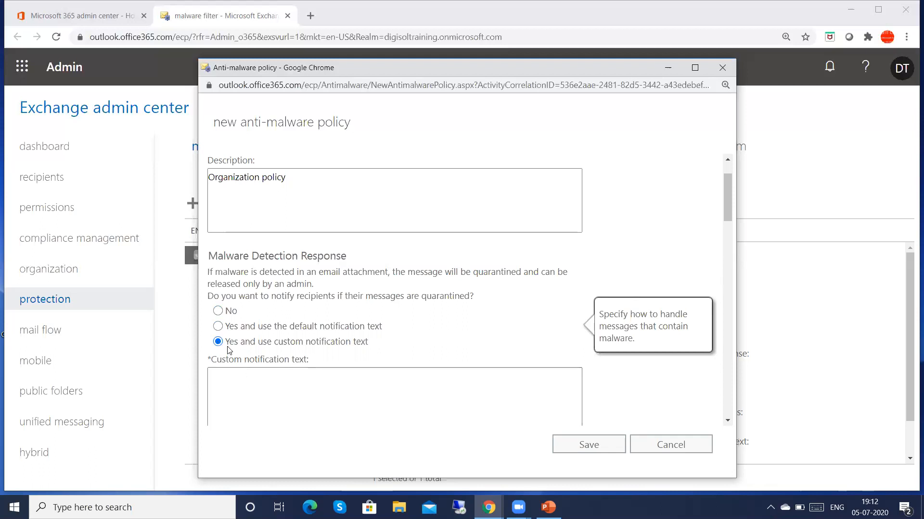
click(219, 327)
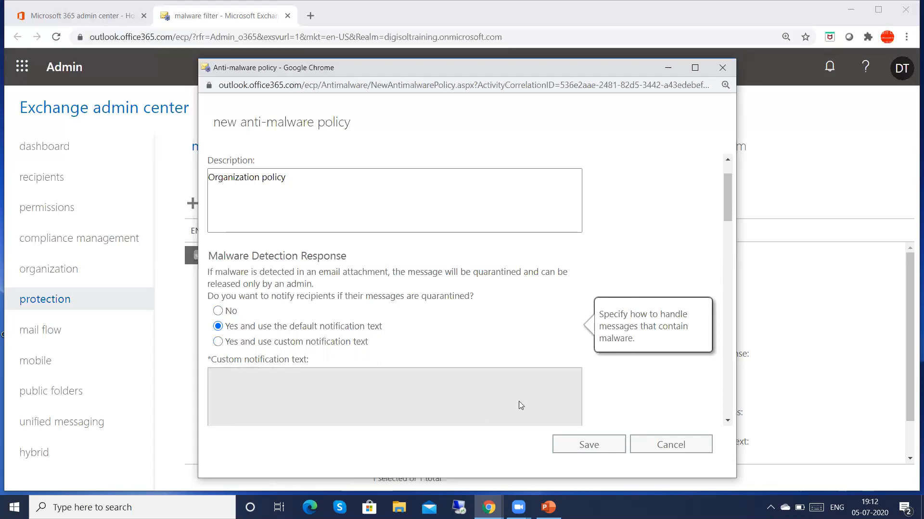
Step: Review the file types in the Common Attachment Types Filter and the additional types available, without adding any
drag(726, 207, 725, 248)
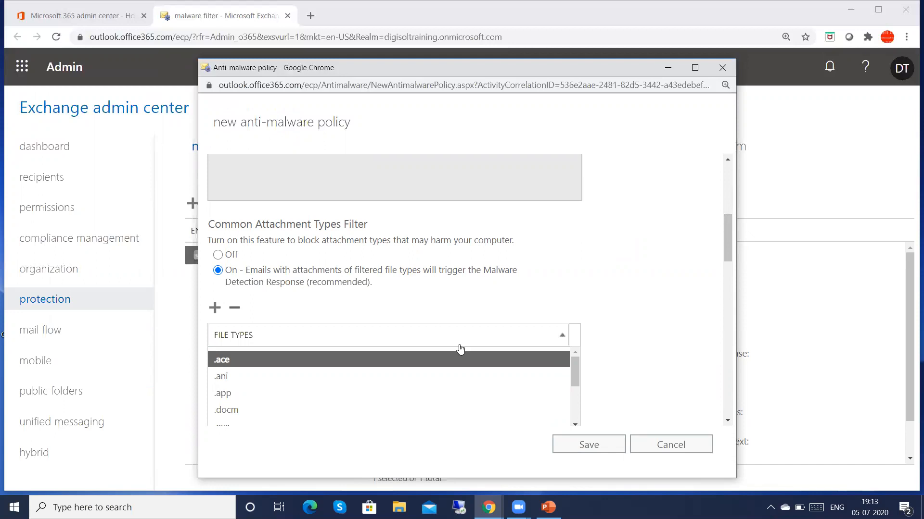
drag(575, 375, 574, 384)
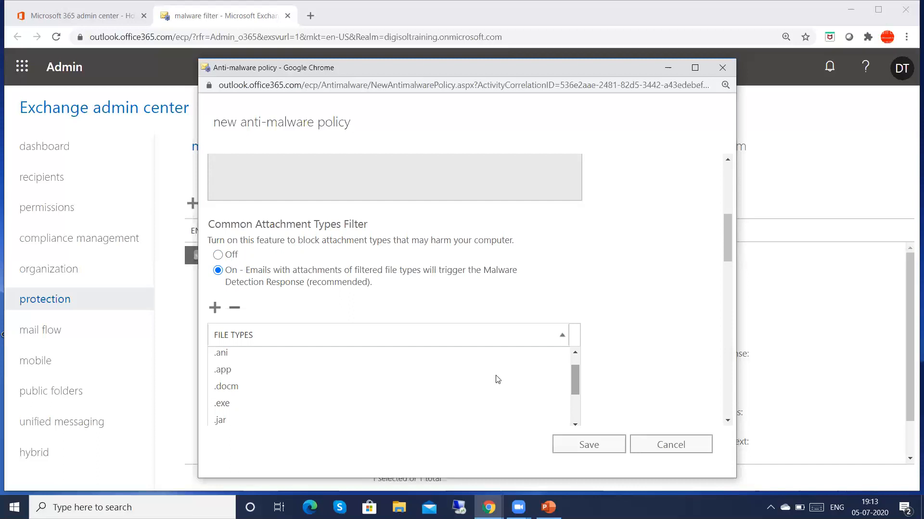
click(215, 311)
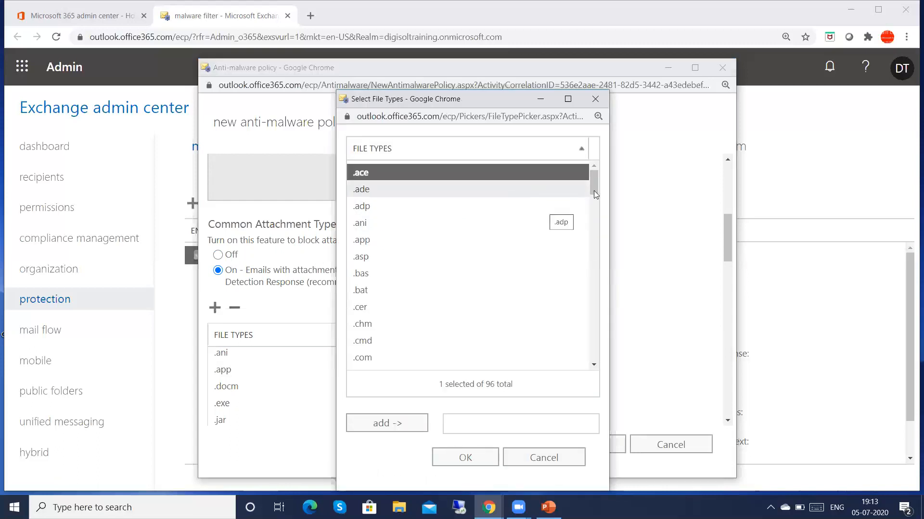
drag(593, 191, 594, 198)
drag(594, 206, 594, 196)
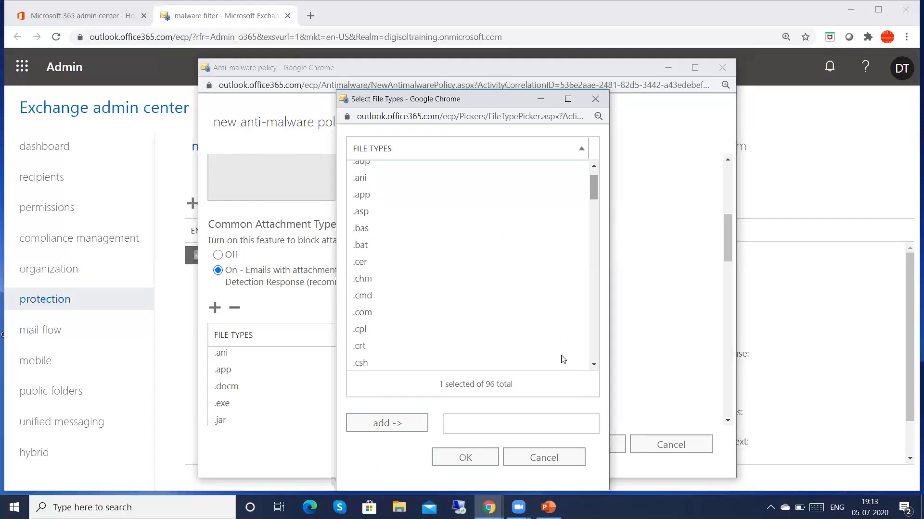
click(548, 459)
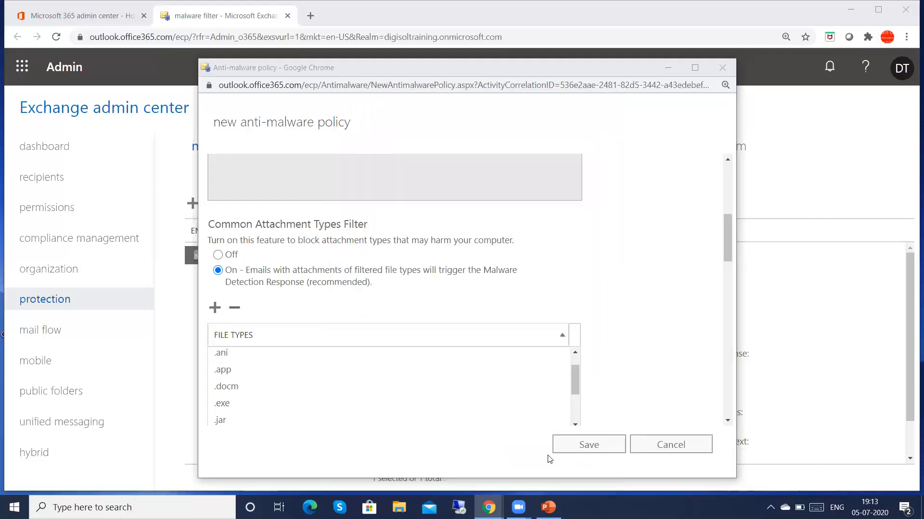
Step: Review the policy's zero-hour auto purge, sender and administrator notification settings, and the condition choices under Applied To
drag(727, 258, 727, 295)
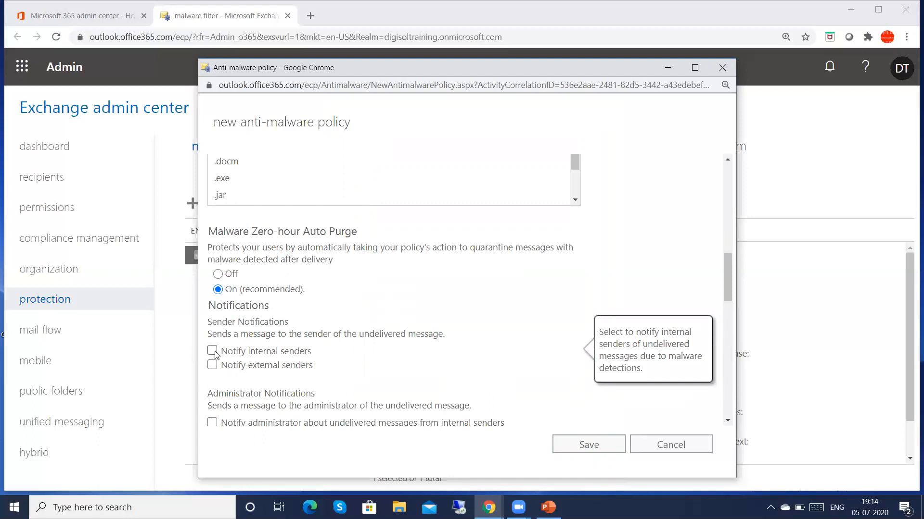
drag(723, 287, 725, 318)
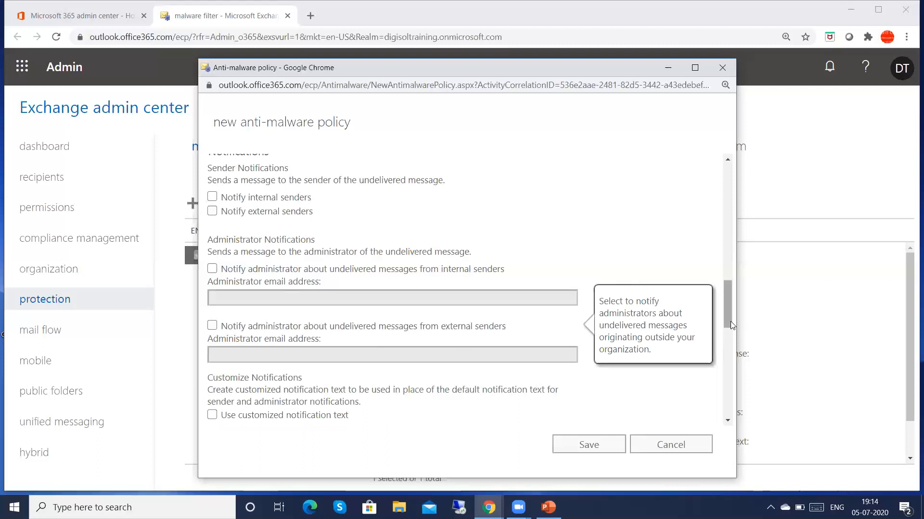
drag(729, 321, 728, 411)
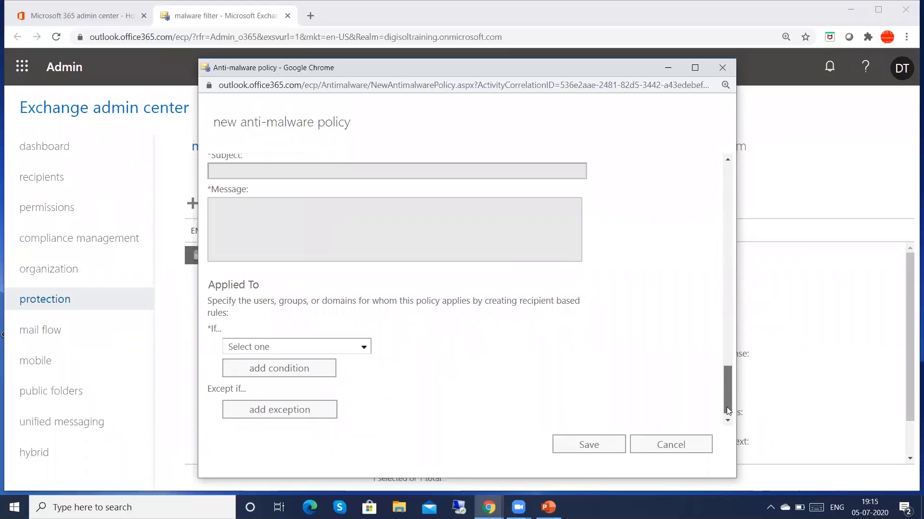
drag(726, 413, 726, 416)
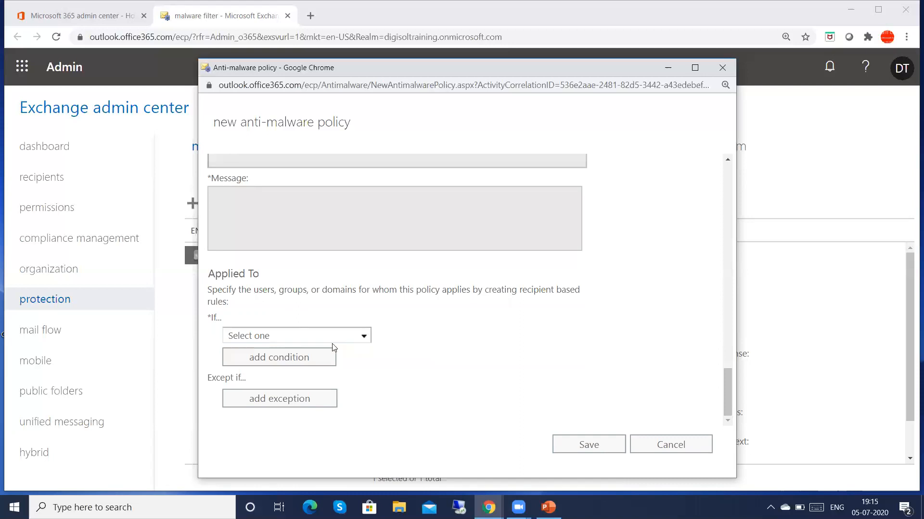
click(358, 339)
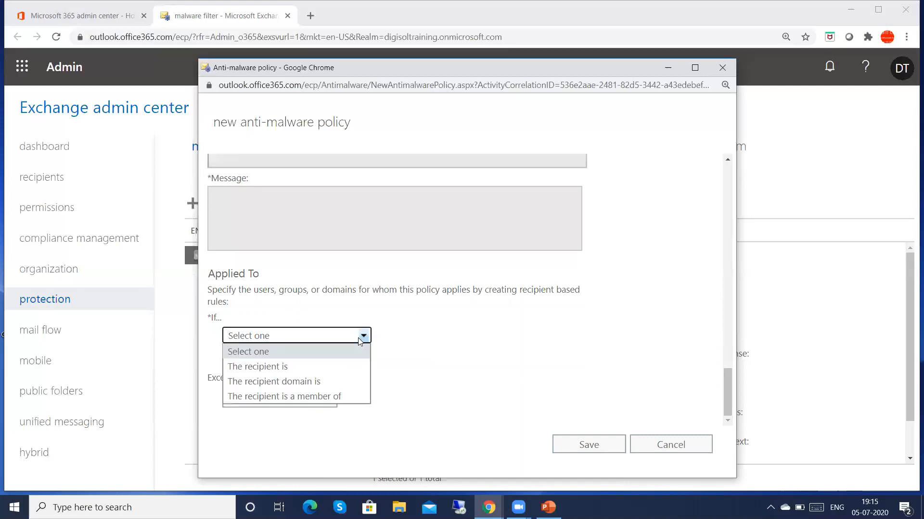
click(498, 335)
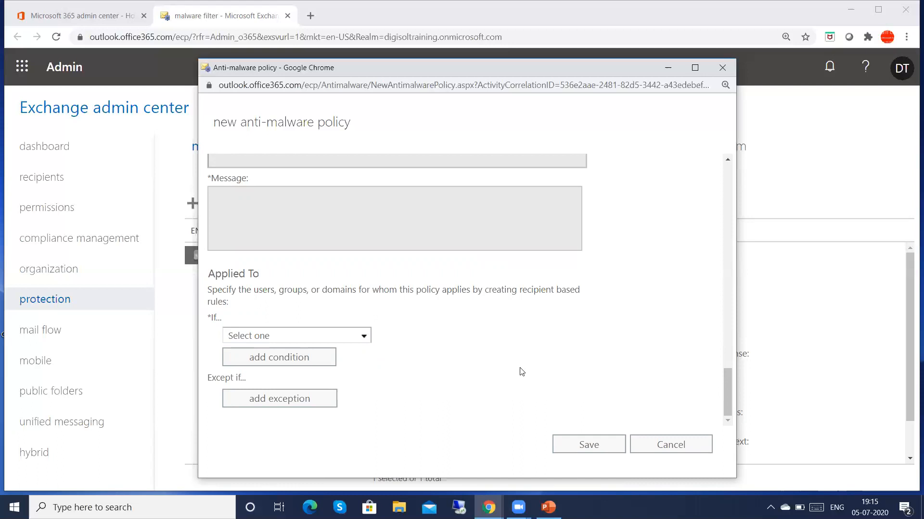
Step: Try to save the policy without choosing an Applied To condition
click(583, 452)
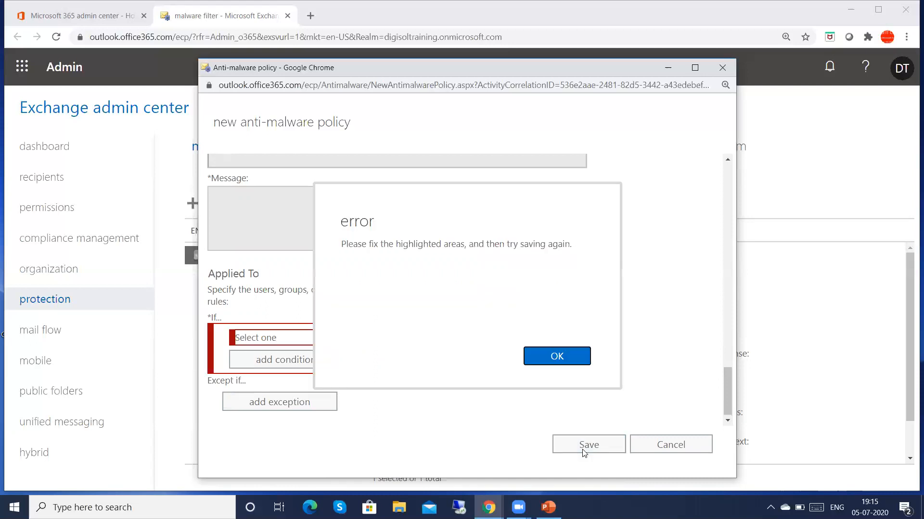
click(544, 361)
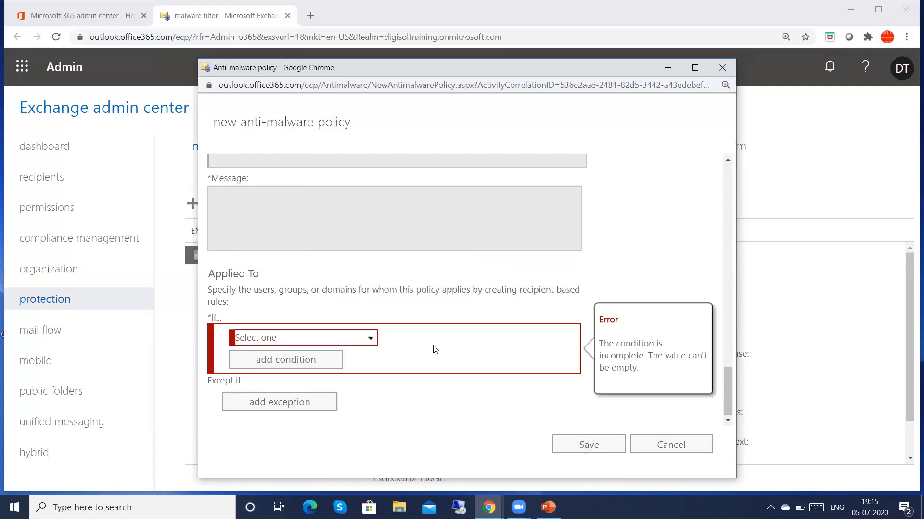
click(373, 338)
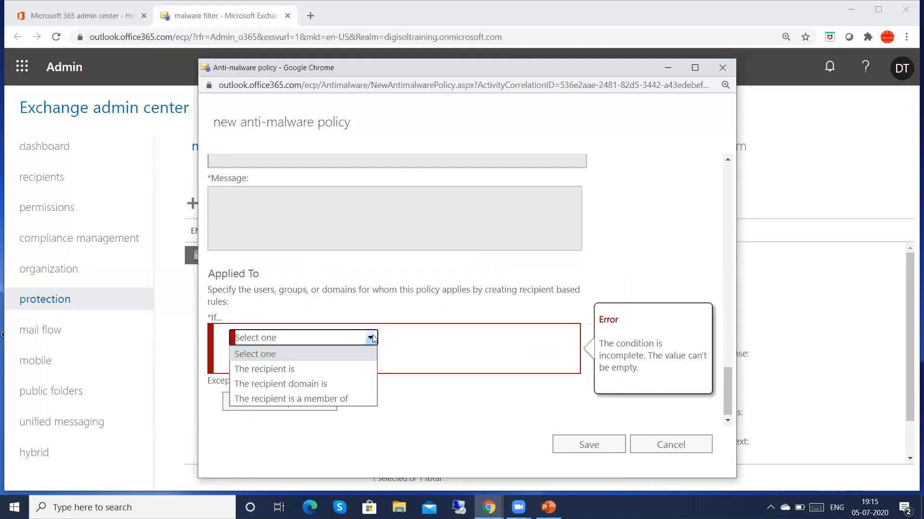
click(276, 355)
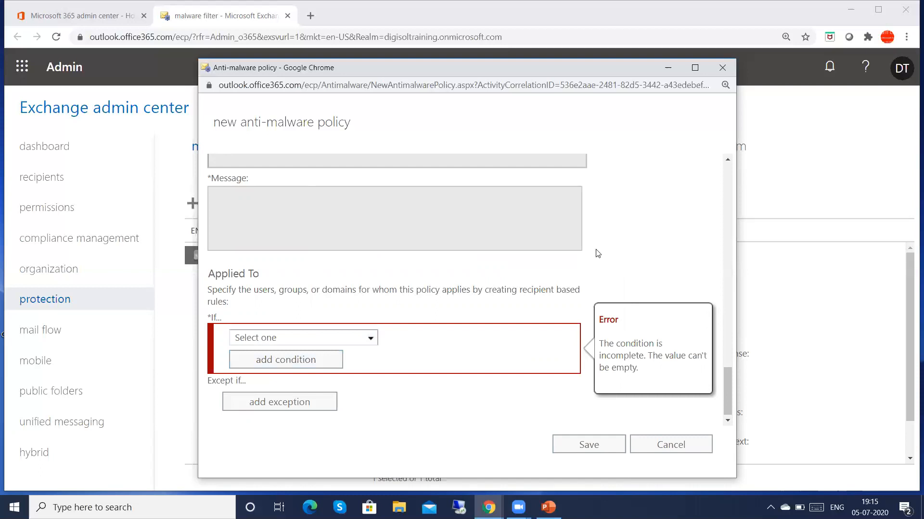
Step: Set Malware Zero-hour Auto Purge to Off and try saving the policy again
drag(726, 373, 717, 265)
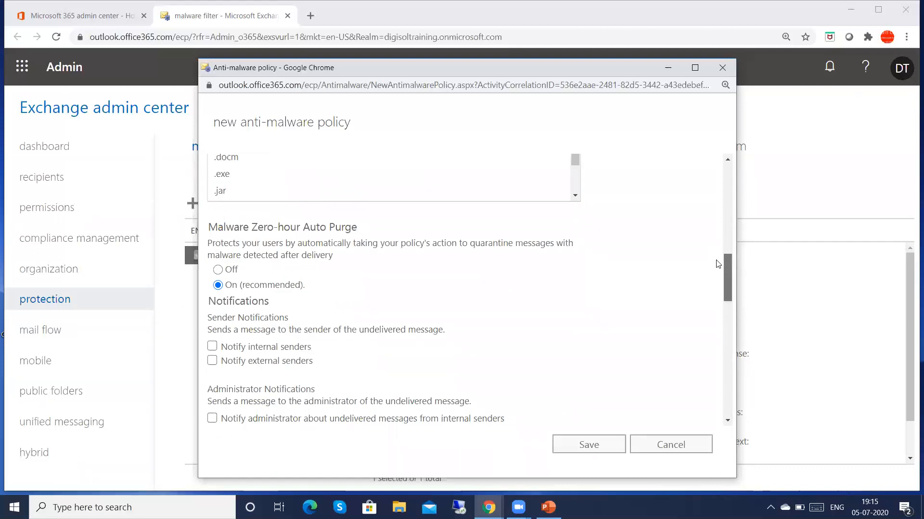
click(225, 271)
click(569, 454)
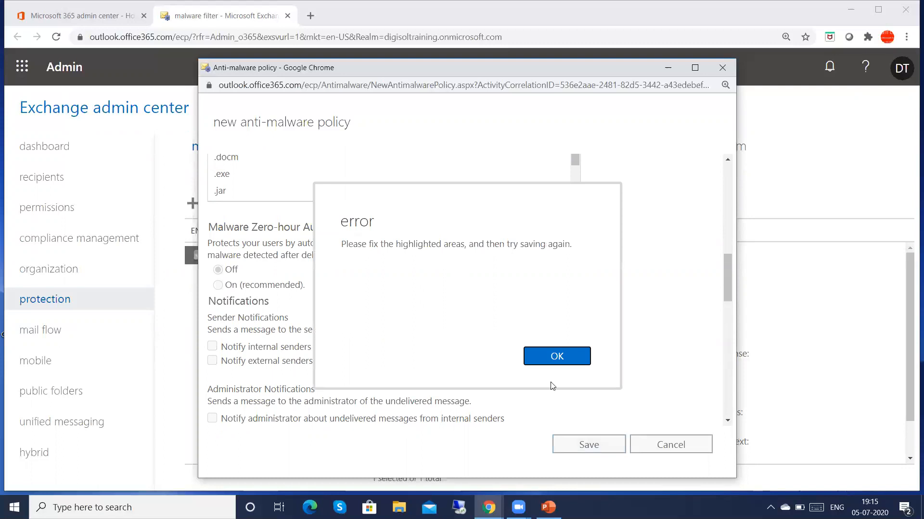
click(550, 367)
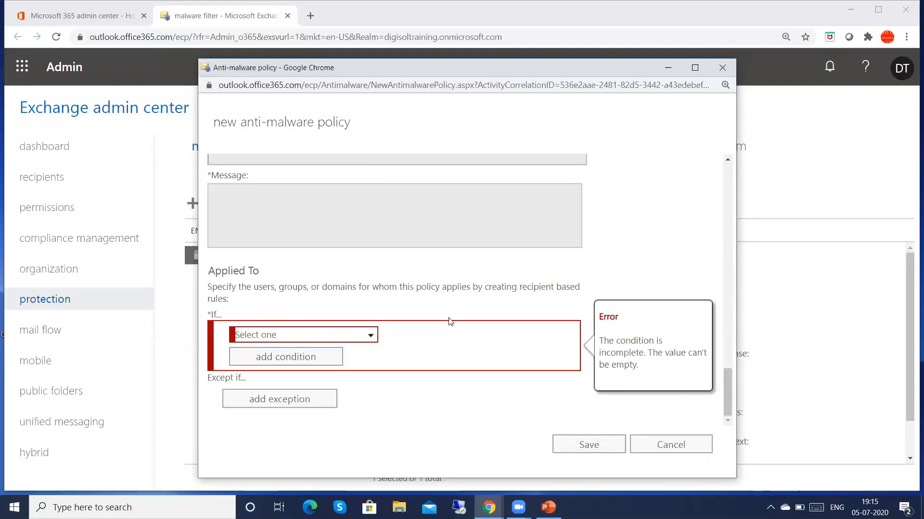
Step: Apply the policy with the condition "The recipient is" and select AV Room as the recipient
click(370, 336)
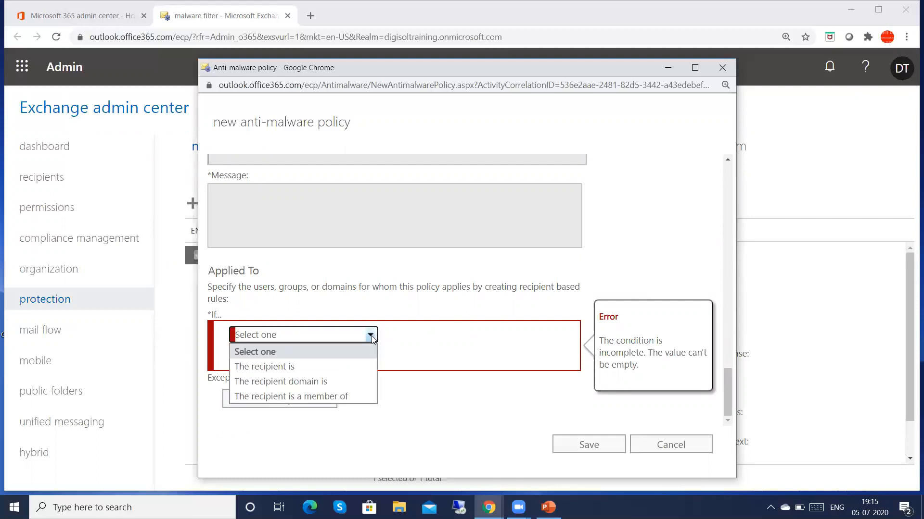
click(282, 367)
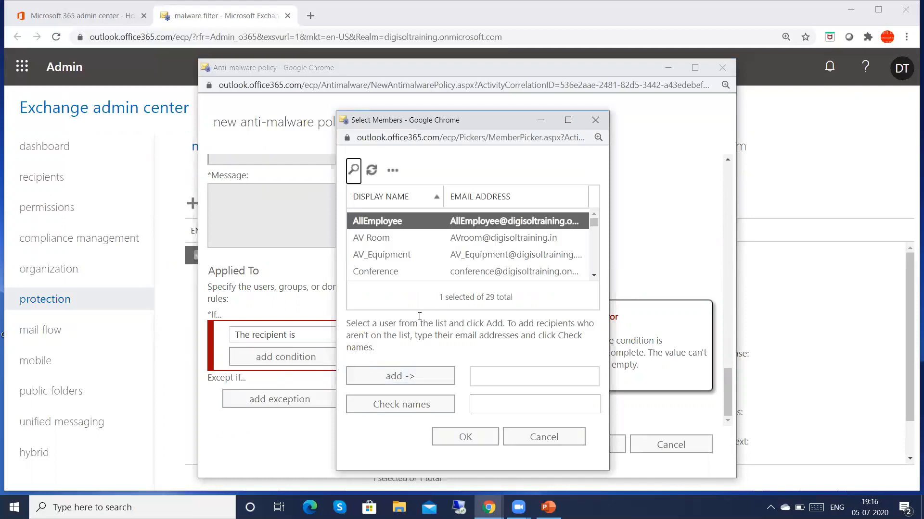
click(367, 239)
click(445, 435)
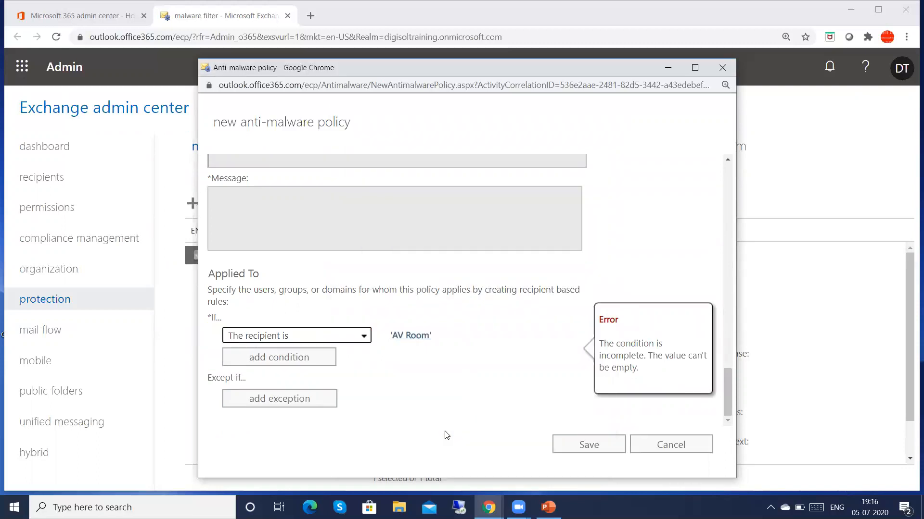
Step: Save the policy and select Anti-malware_Custom Policy in the malware filter list to show its details
click(572, 450)
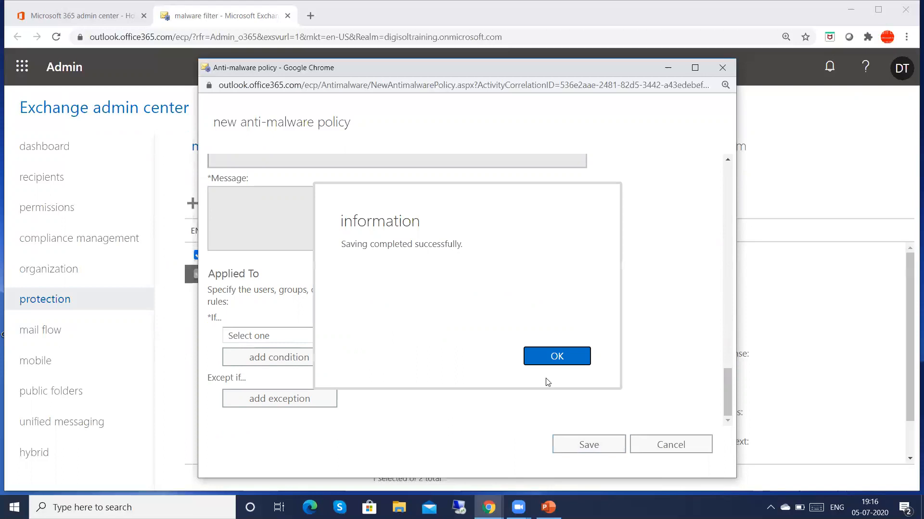
click(542, 366)
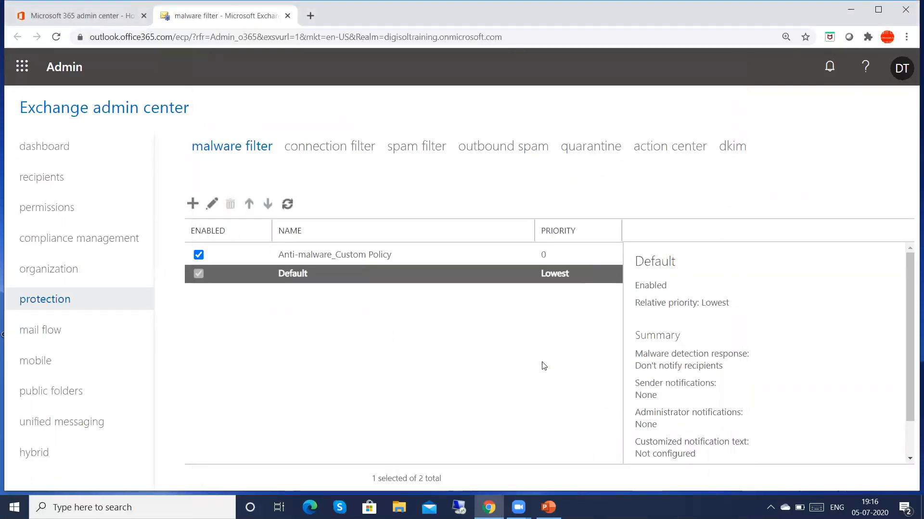
click(301, 258)
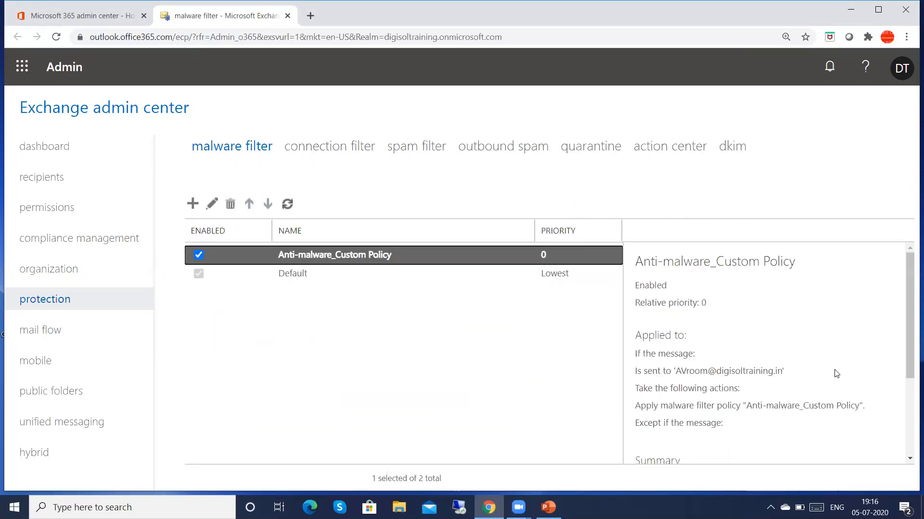
Step: Compare the details of the Default malware filter policy with those of Anti-malware_Custom Policy
click(859, 360)
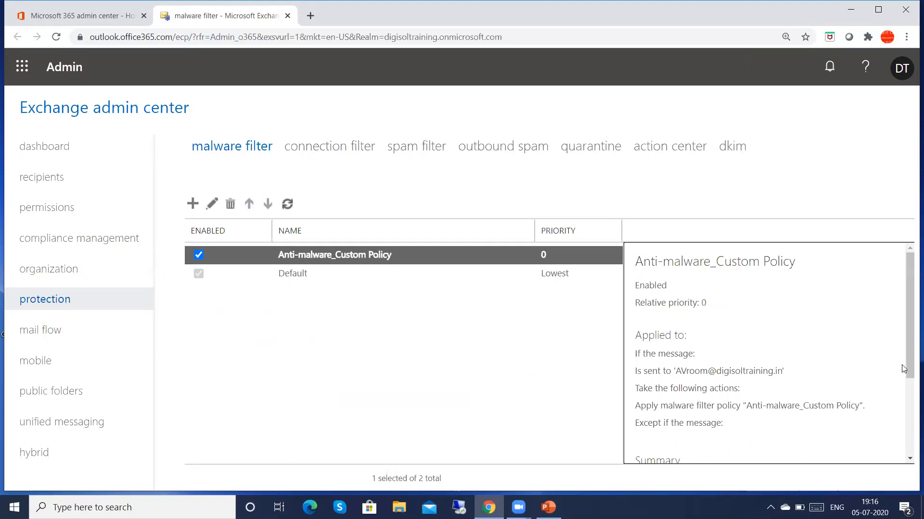
click(303, 273)
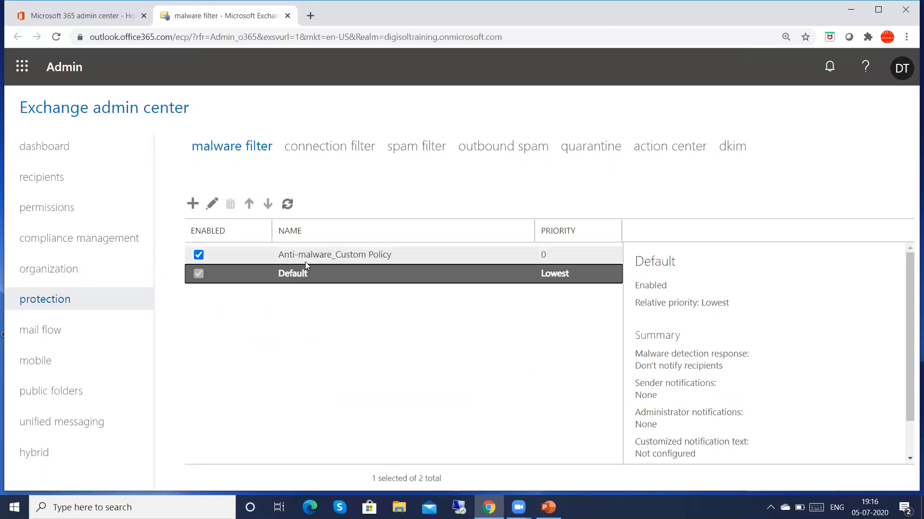
click(305, 256)
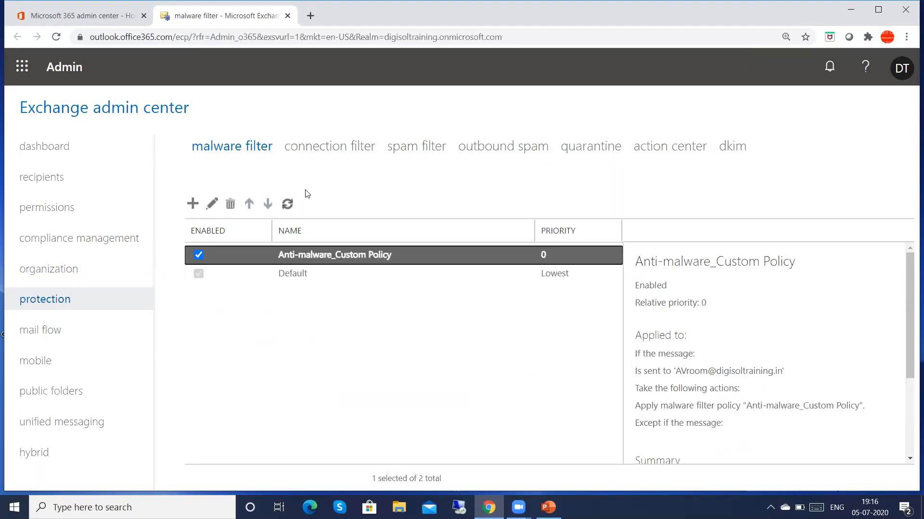
Step: Review the IP Allow list, IP Block list and safe list option of the Default connection filter policy and close it without saving
click(309, 155)
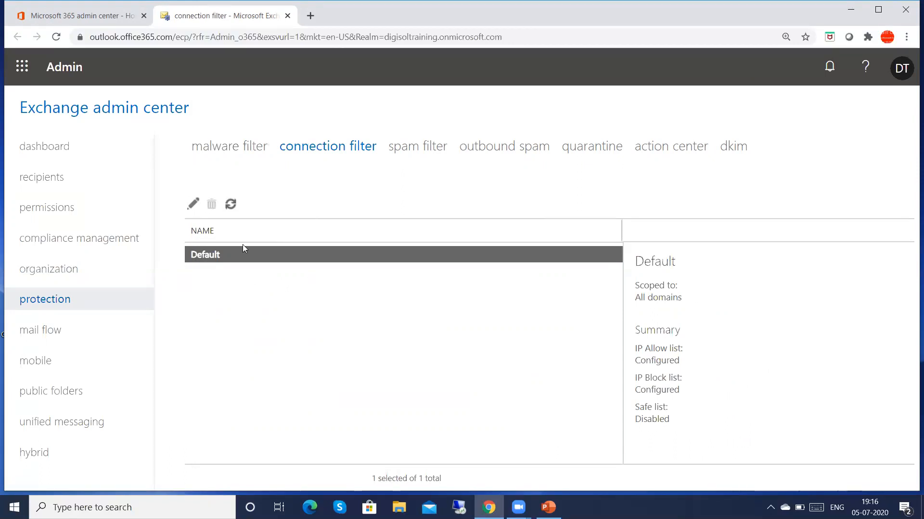
click(193, 205)
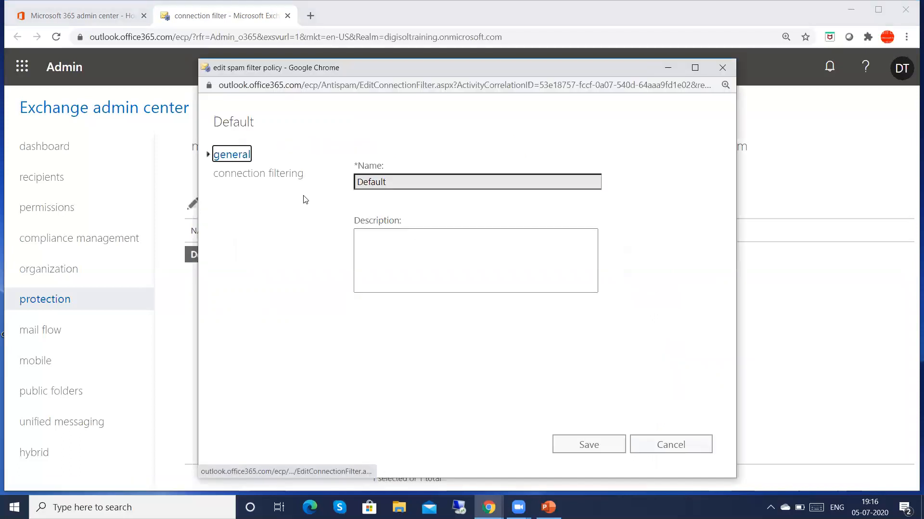
click(249, 175)
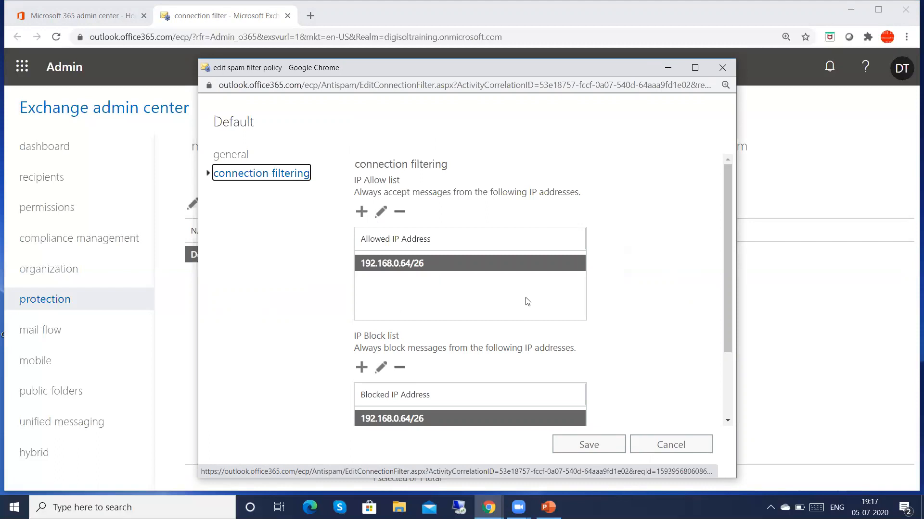
drag(728, 333, 726, 362)
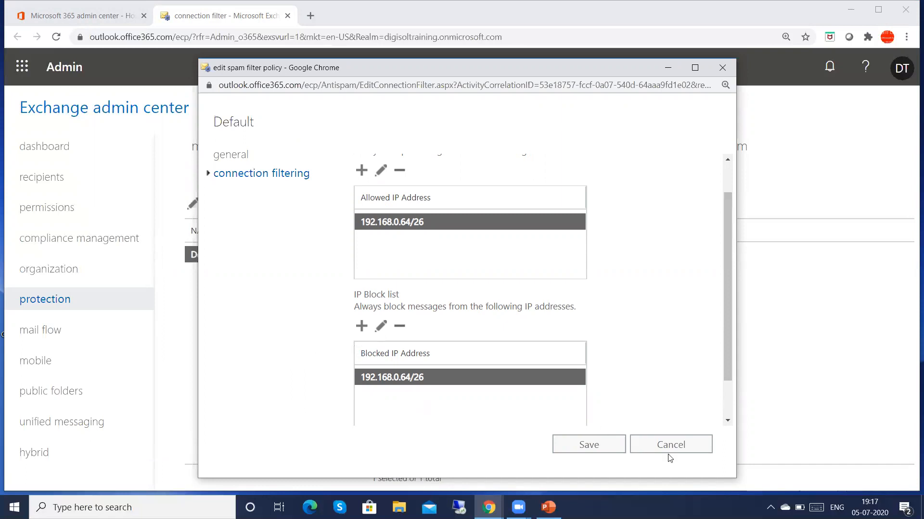
click(727, 389)
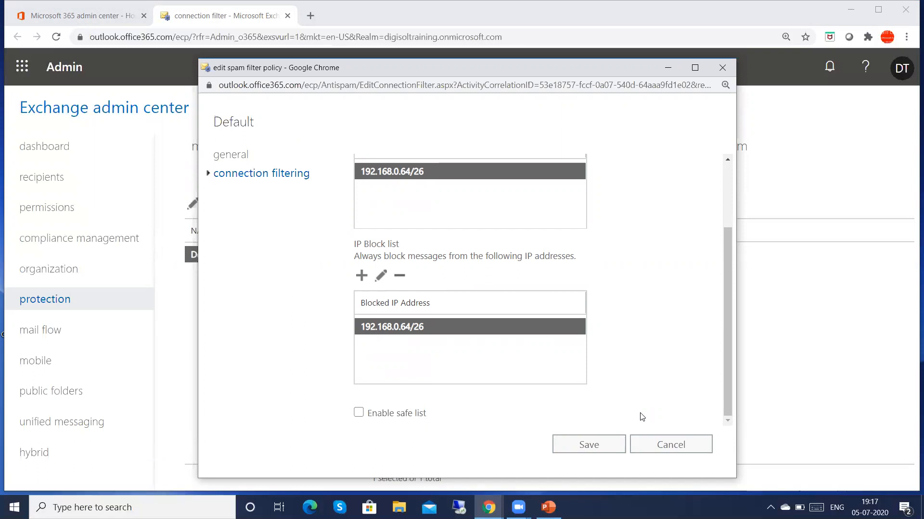
click(657, 443)
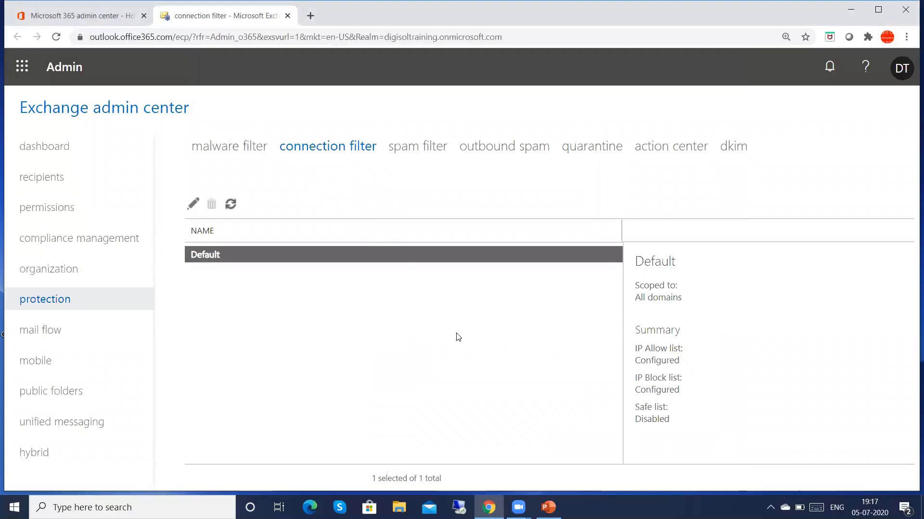
Step: Open the Default spam filter policy for editing and review its spam and bulk actions, including the bulk threshold and quarantine settings
click(398, 149)
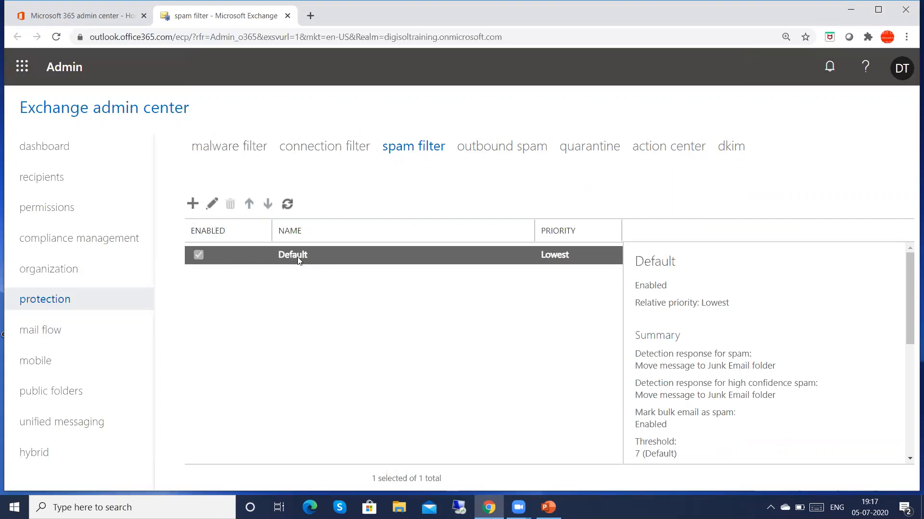
click(209, 210)
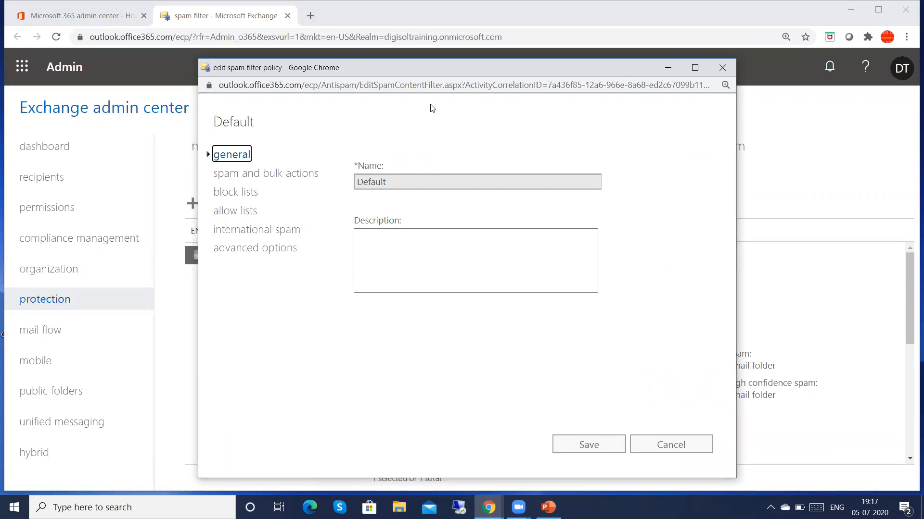
drag(377, 70, 431, 108)
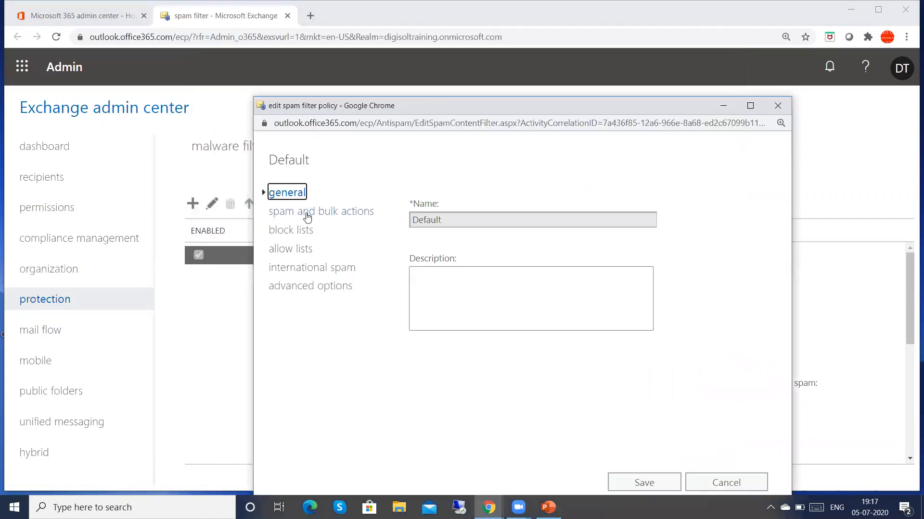
click(307, 218)
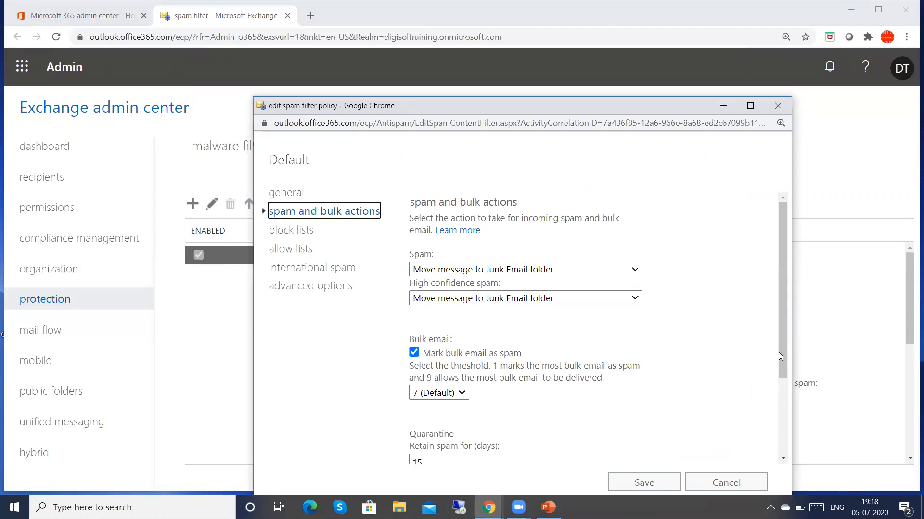
drag(780, 354, 779, 381)
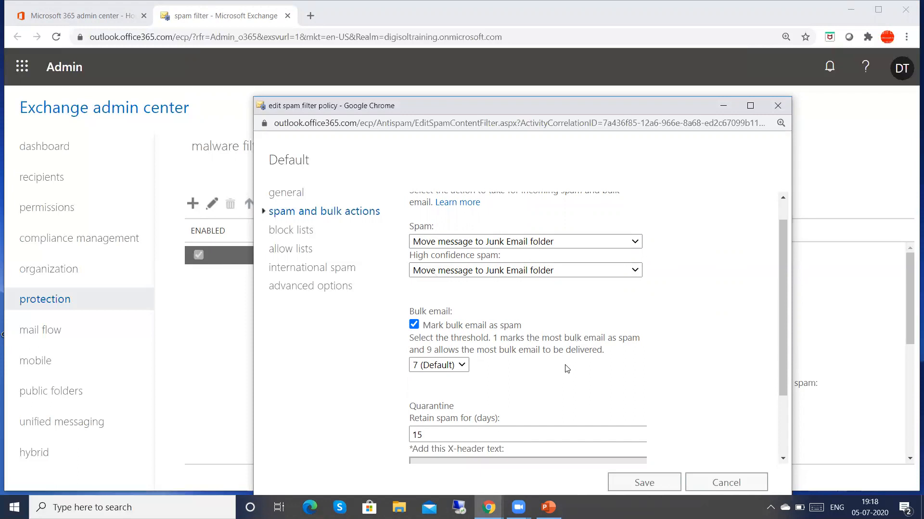
drag(782, 374, 780, 440)
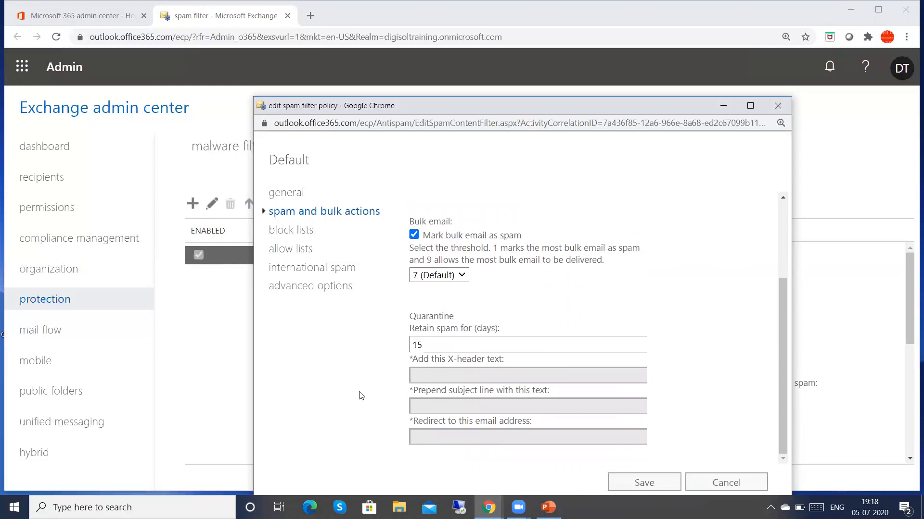
Step: Review the sender and domain block lists and allow lists of the Default spam filter policy
click(294, 231)
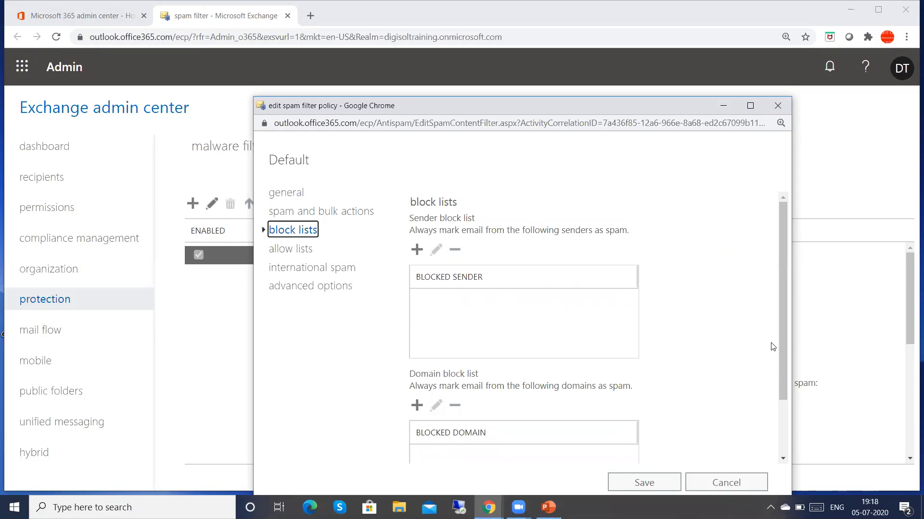
drag(782, 369, 780, 409)
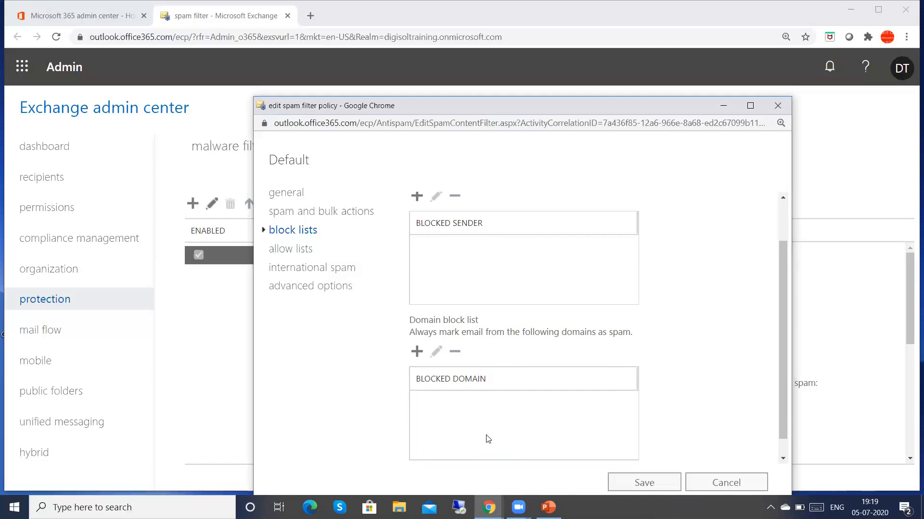
click(305, 254)
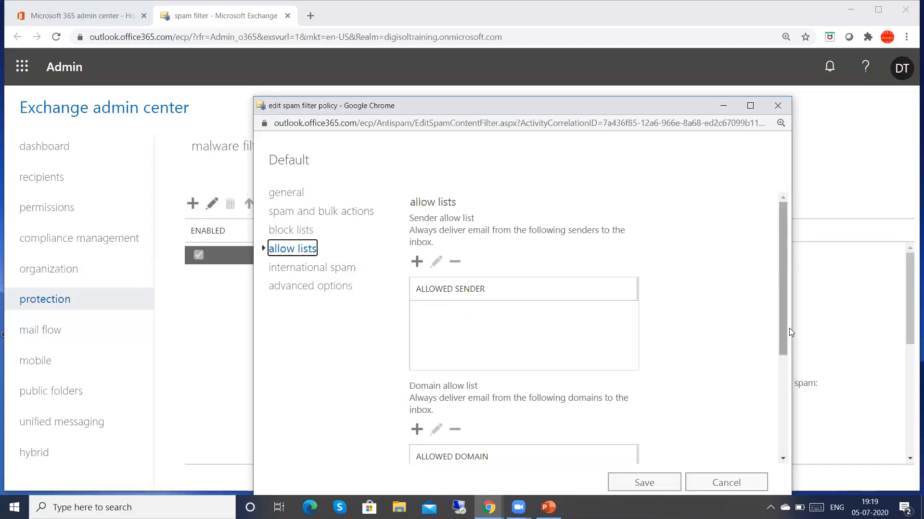
drag(786, 343, 784, 388)
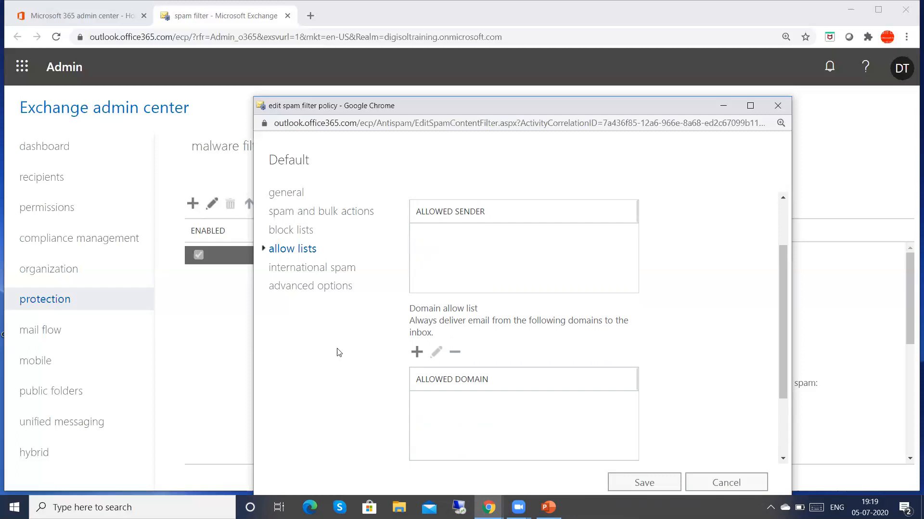
Step: Try the message language filter in the international spam settings, viewing the selectable languages without adding any and leaving the filter disabled
click(297, 274)
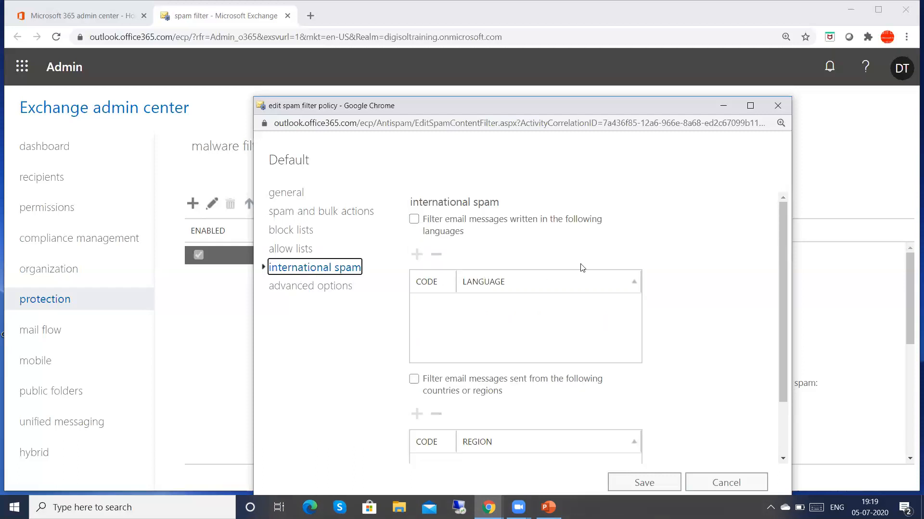
click(418, 221)
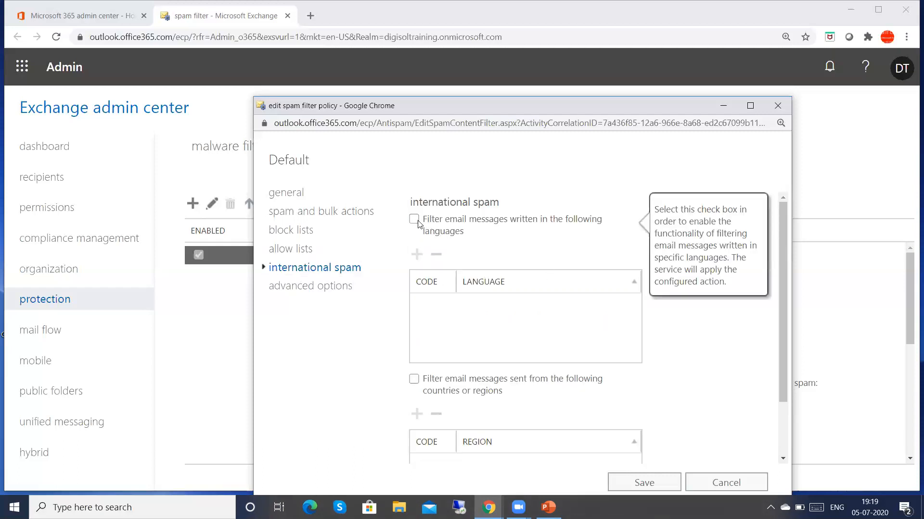
click(416, 253)
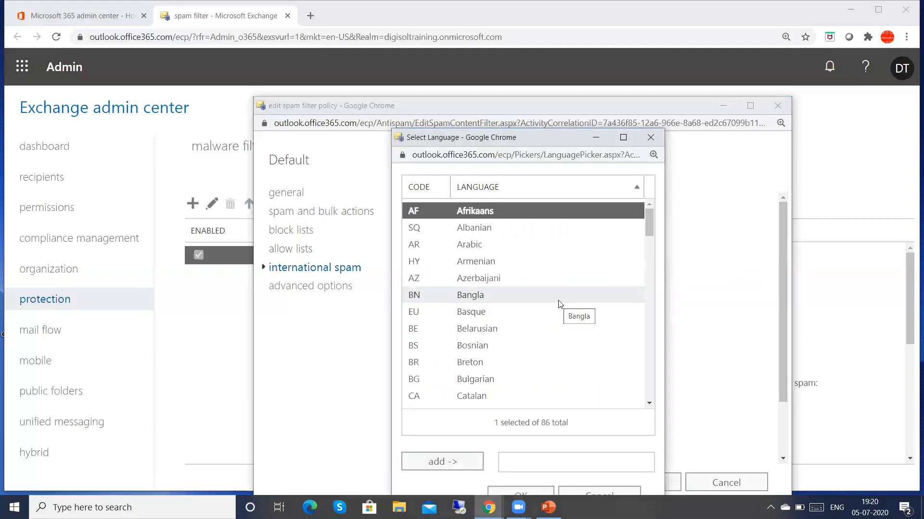
click(650, 137)
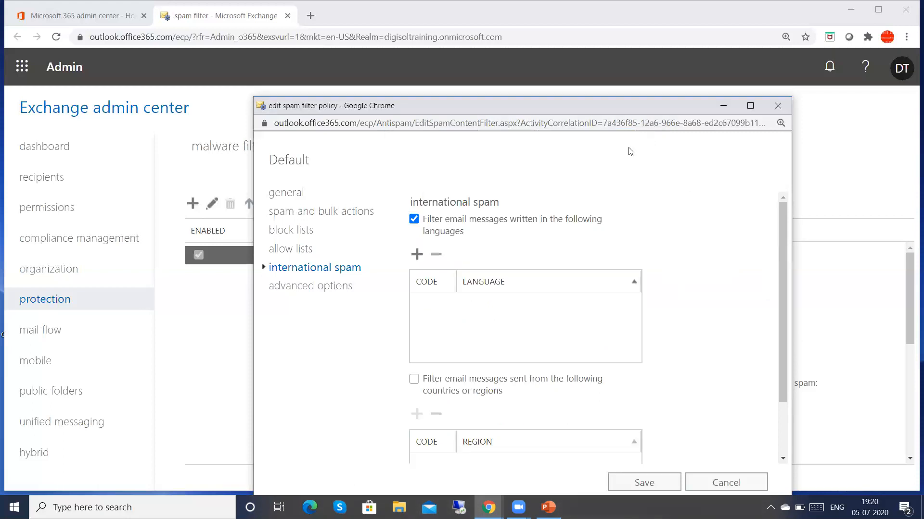
click(414, 219)
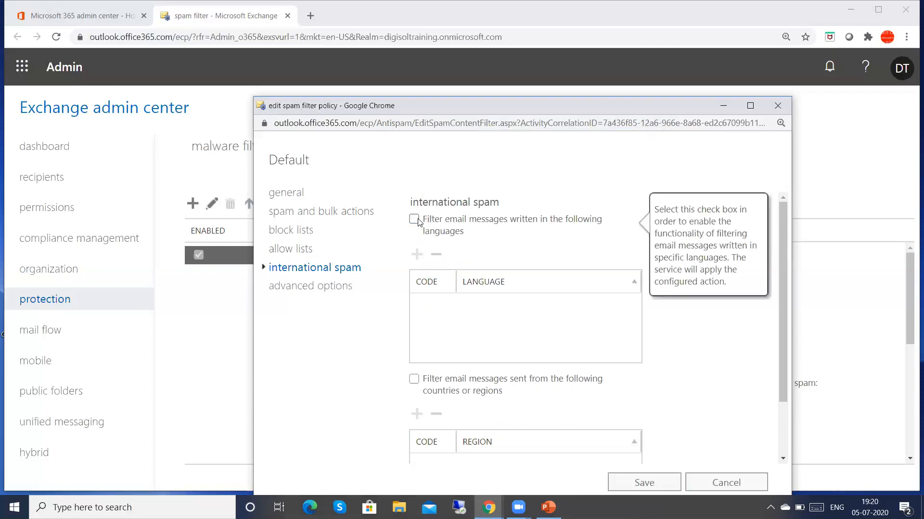
Step: Review the advanced options of the Default spam filter policy down to Test Mode Options and close it without saving
click(301, 288)
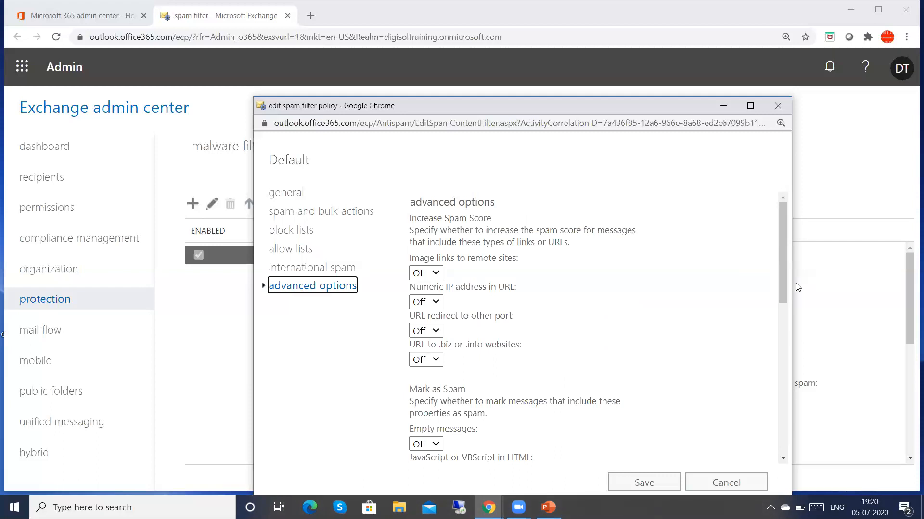
drag(786, 290, 783, 437)
drag(781, 443, 783, 451)
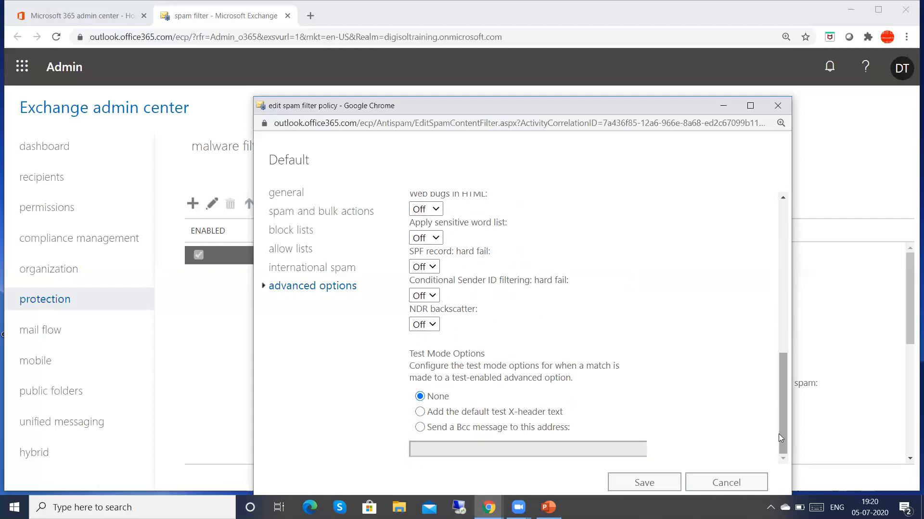
click(720, 484)
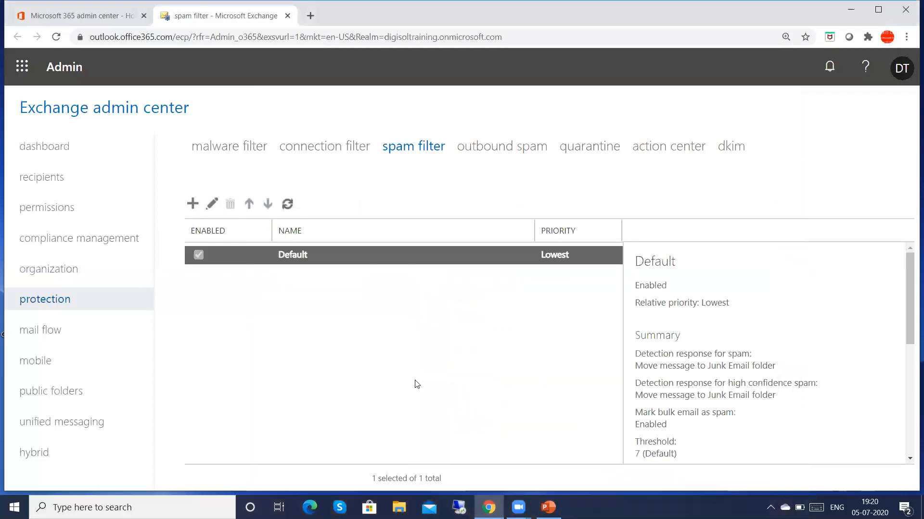